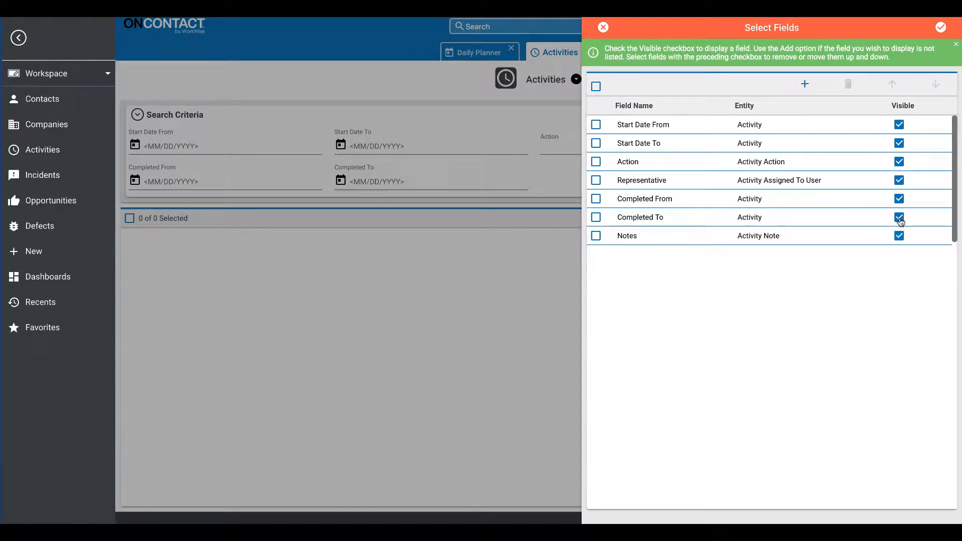
# Hide the Completed To and Completed From fields from the Activities search criteria.
pyautogui.click(900, 218)
pyautogui.click(900, 199)
pyautogui.click(941, 28)
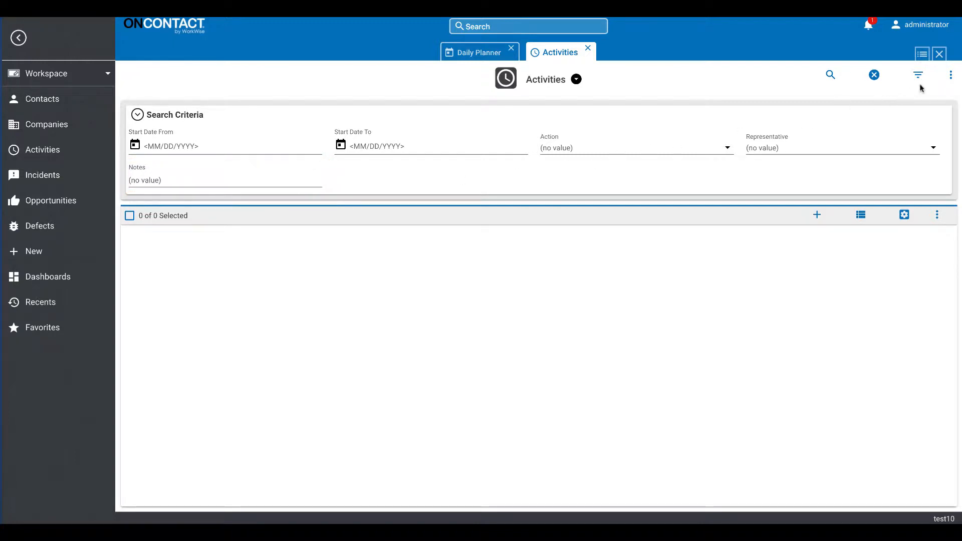
# Add the Activity Completed By User Representative and Activity Result Result fields to the Activities search criteria.
pyautogui.click(951, 75)
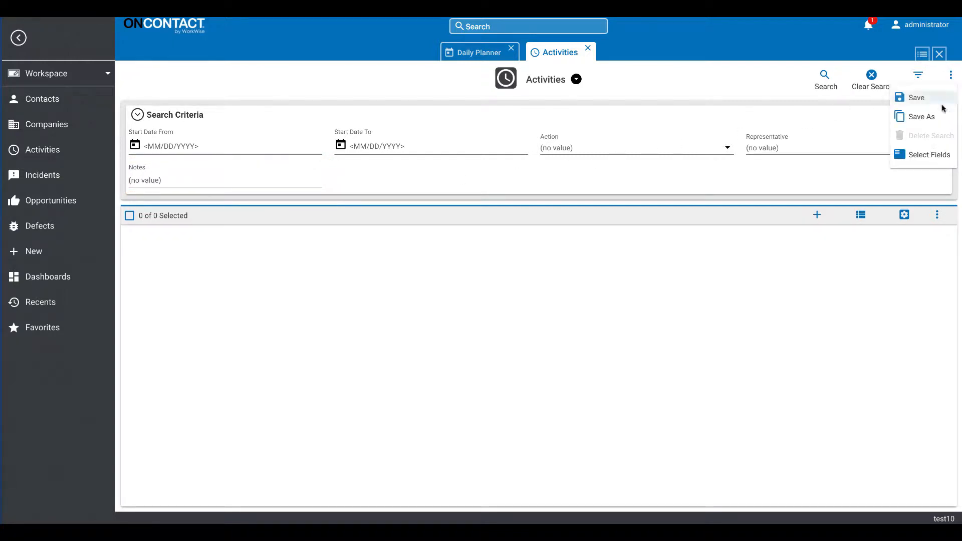
pyautogui.click(925, 155)
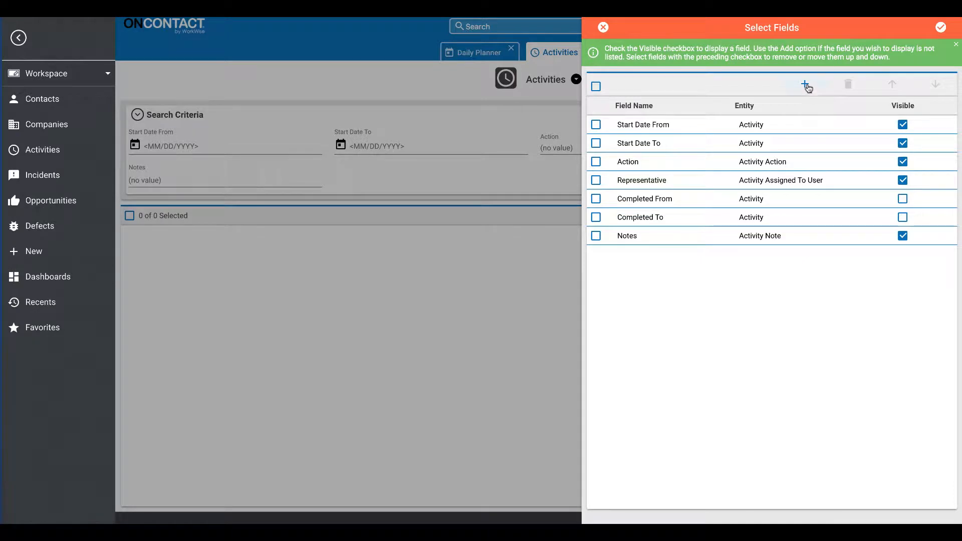
pyautogui.click(805, 84)
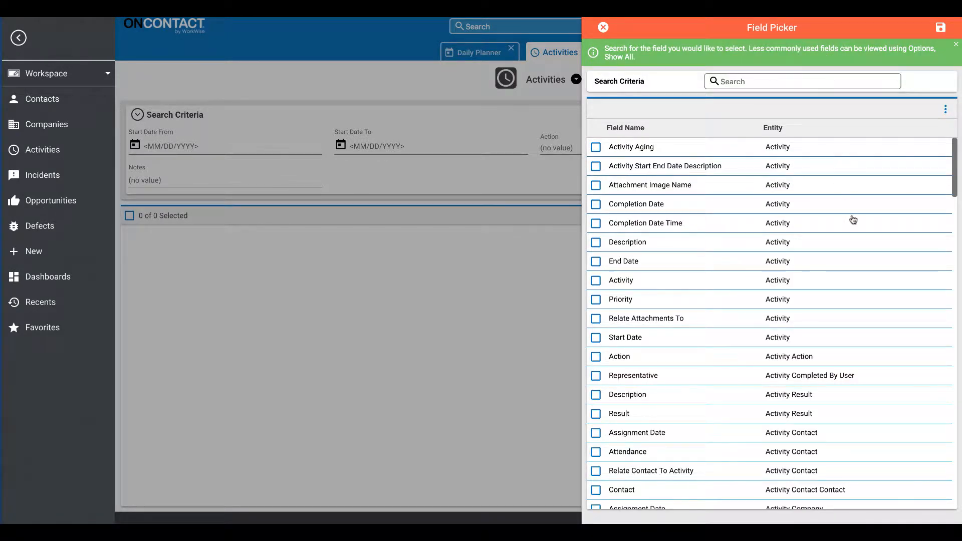
pyautogui.scroll(-2, 841, 237)
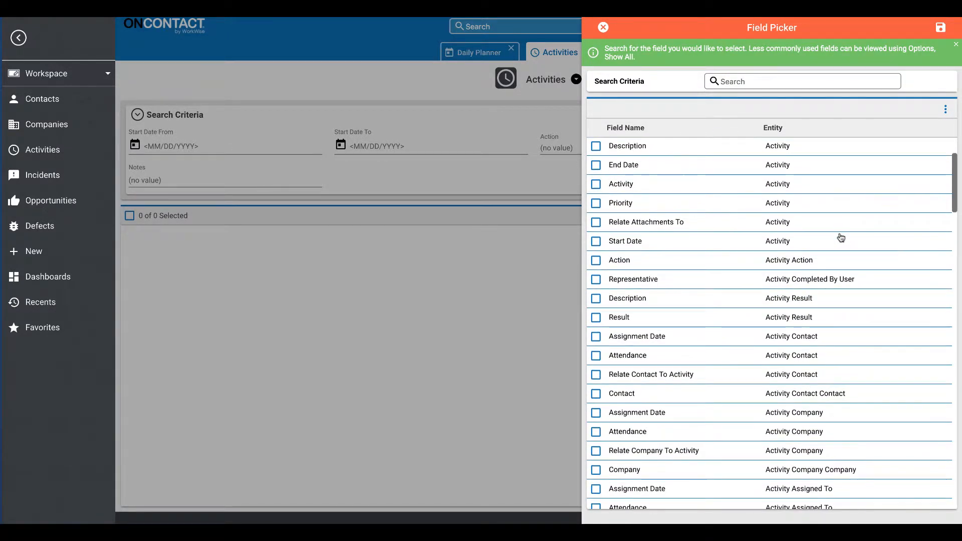
pyautogui.scroll(-1, 840, 238)
pyautogui.click(595, 254)
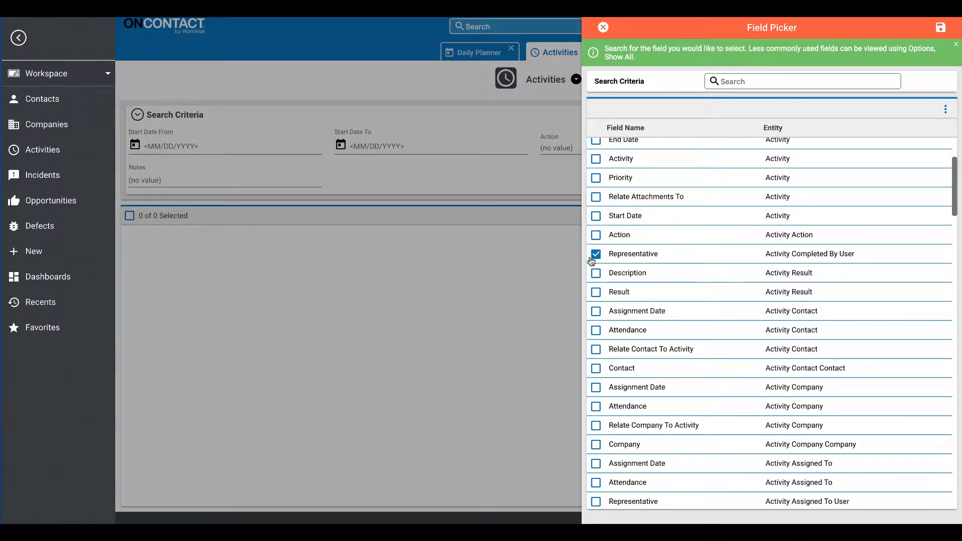
pyautogui.click(595, 292)
pyautogui.click(941, 28)
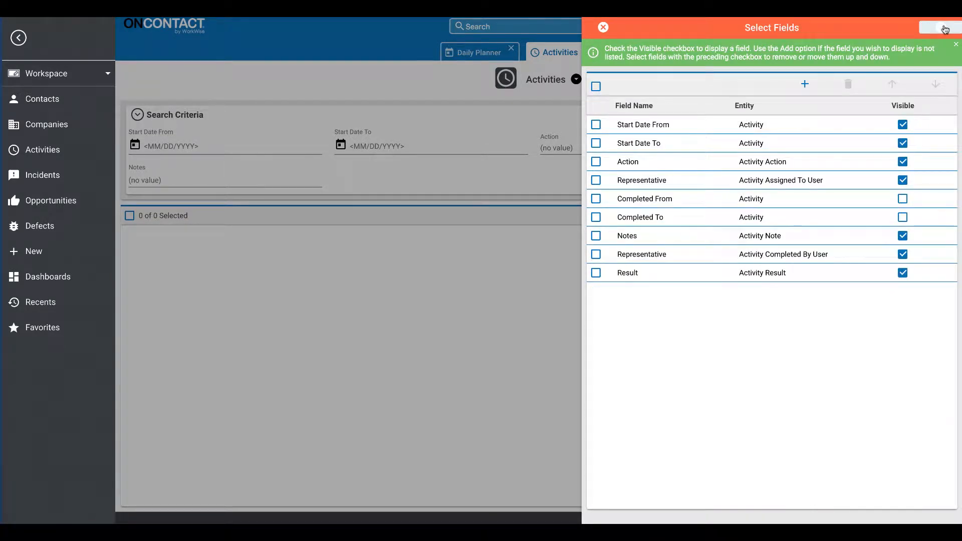
pyautogui.click(945, 29)
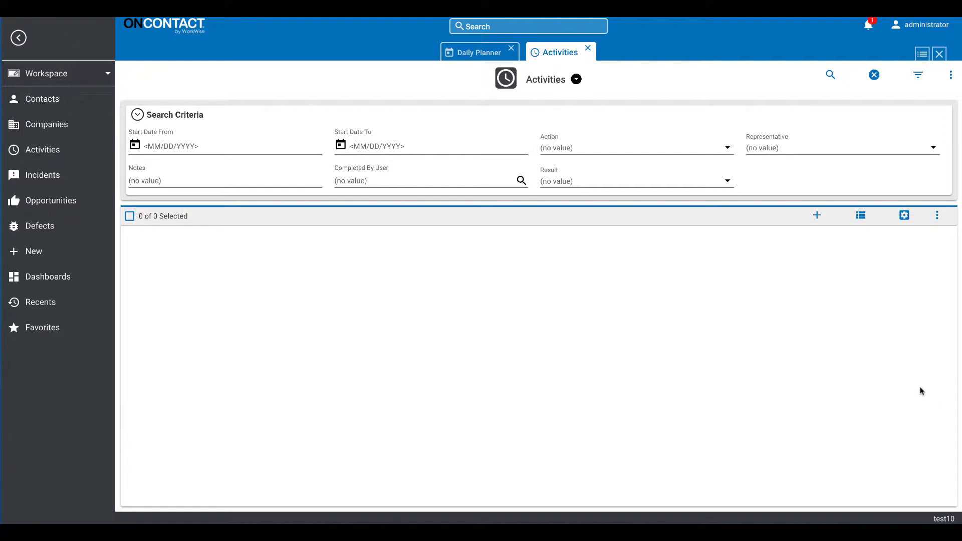
# Run the activity search with no criteria values and switch the results to the column layout.
pyautogui.click(831, 76)
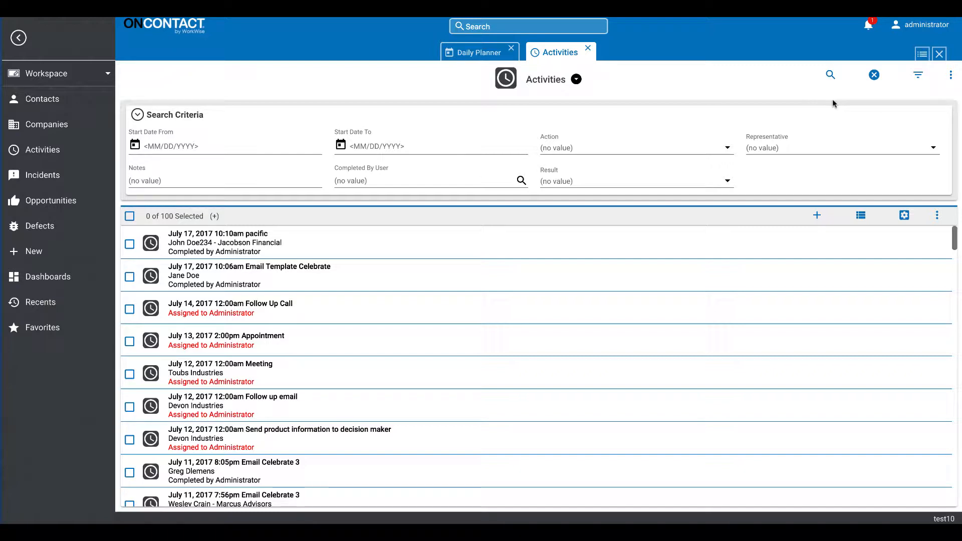
pyautogui.click(861, 216)
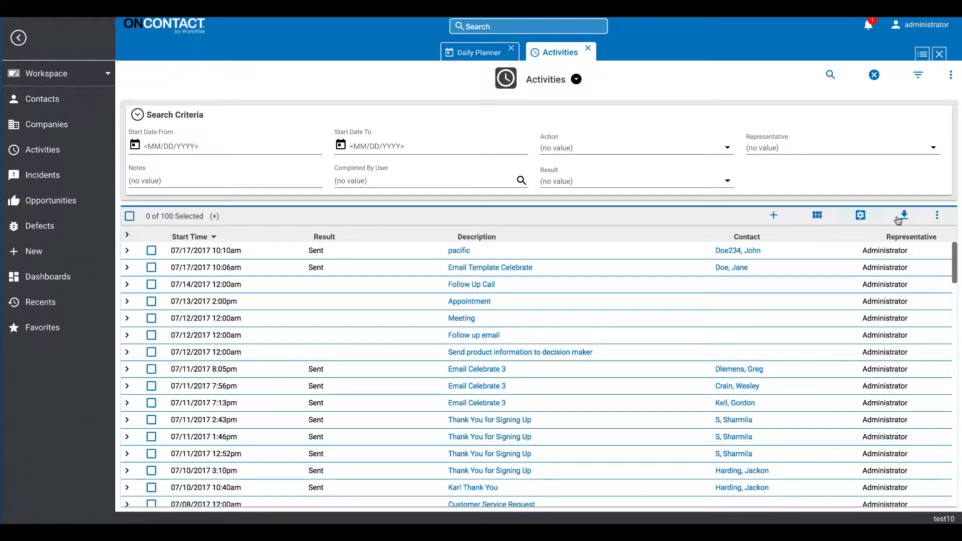
# In the result list's field selection, make the Primary Company and Primary User Representative fields not visible.
pyautogui.click(936, 218)
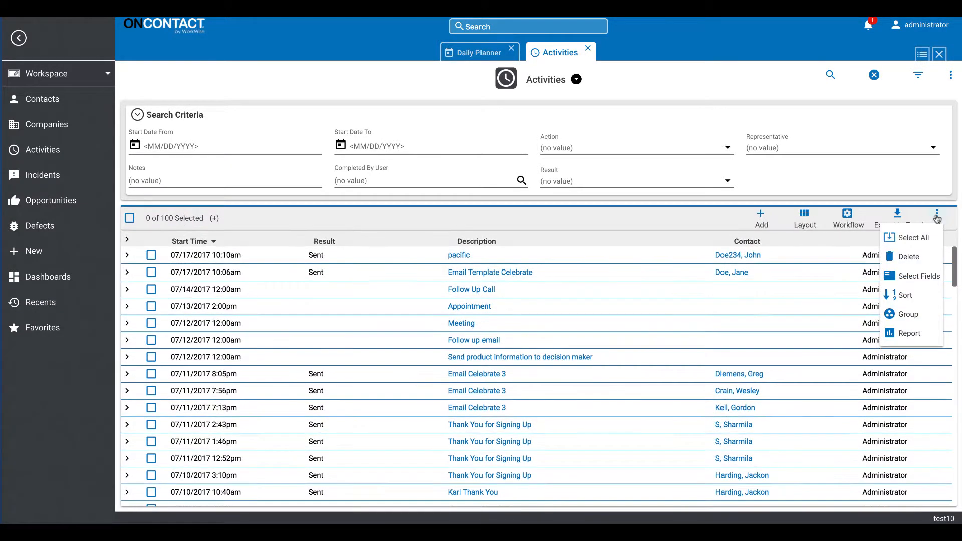
pyautogui.click(919, 277)
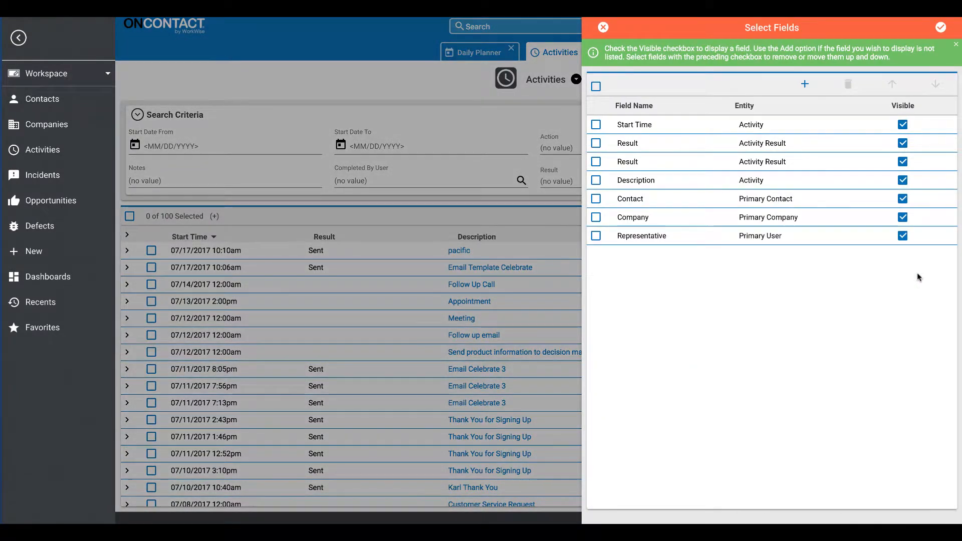
pyautogui.click(903, 237)
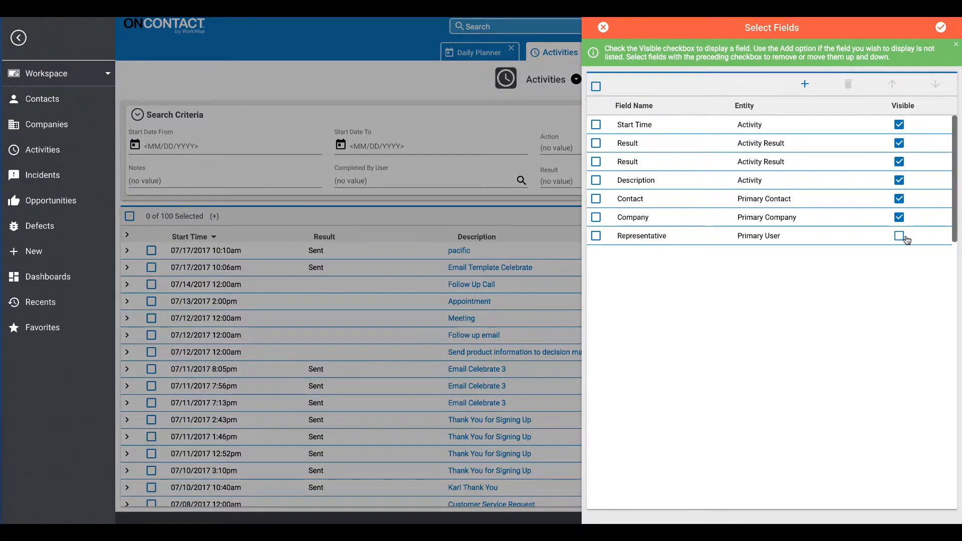
pyautogui.click(899, 219)
pyautogui.click(899, 236)
pyautogui.click(899, 236)
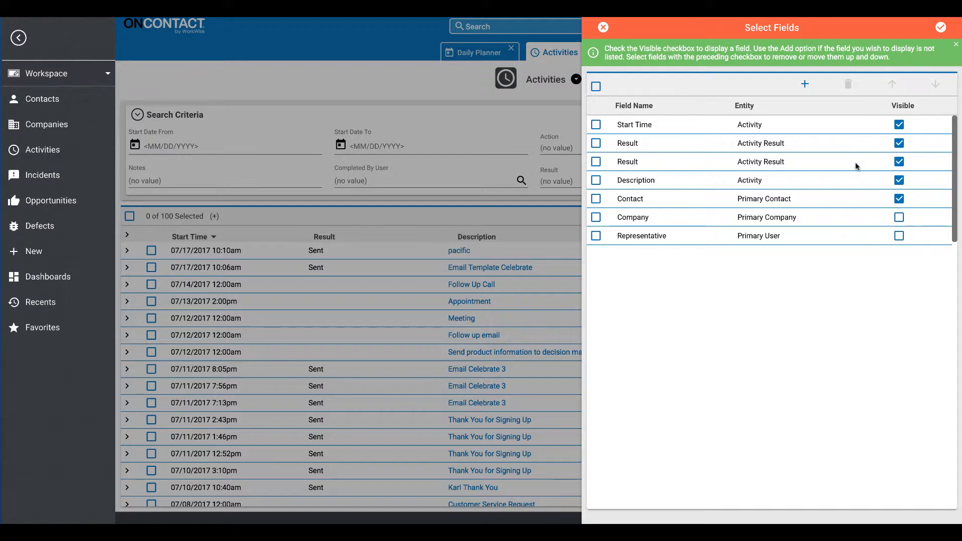
# Add the Activity Result Result and Primary Activity Contact Assignment Date fields to the result list and apply the selection.
pyautogui.click(806, 85)
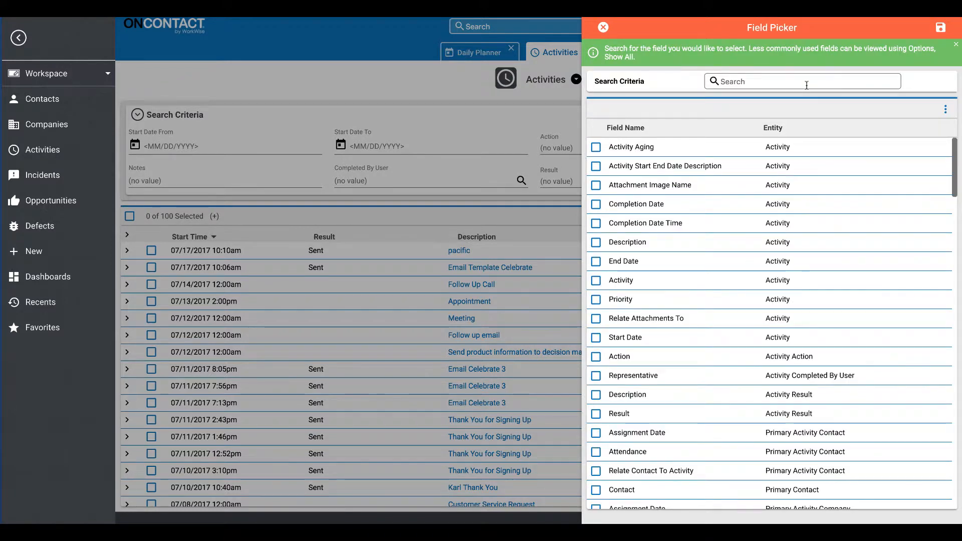
pyautogui.scroll(-2, 882, 250)
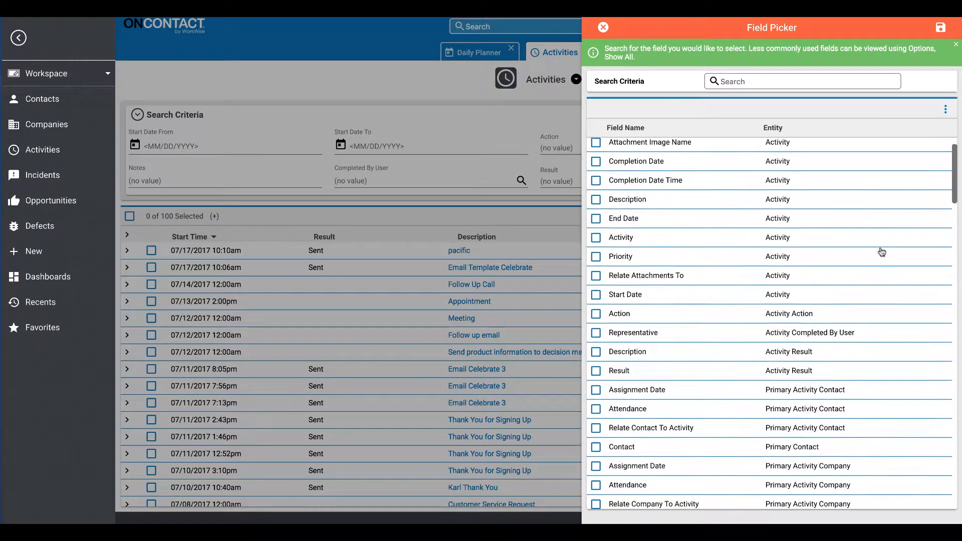
pyautogui.scroll(-3, 882, 252)
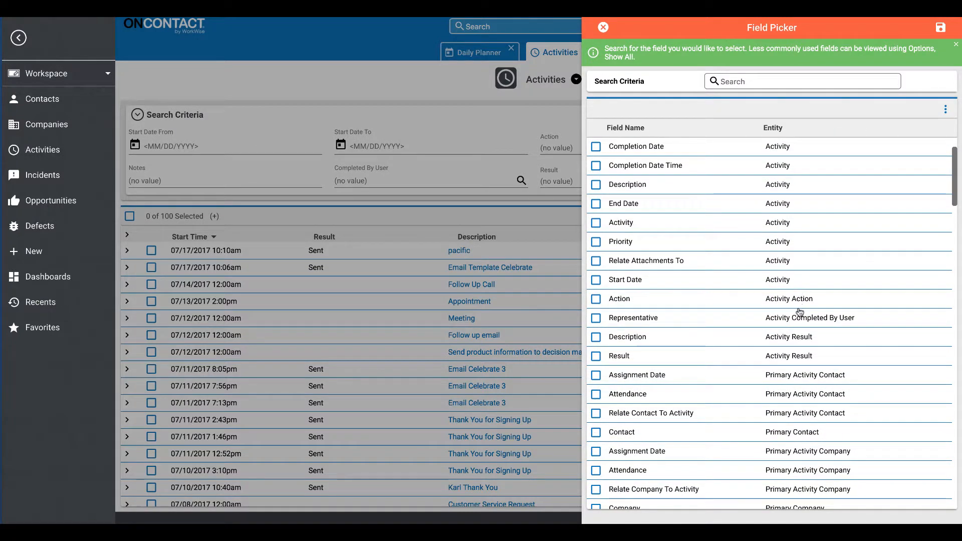
pyautogui.click(596, 315)
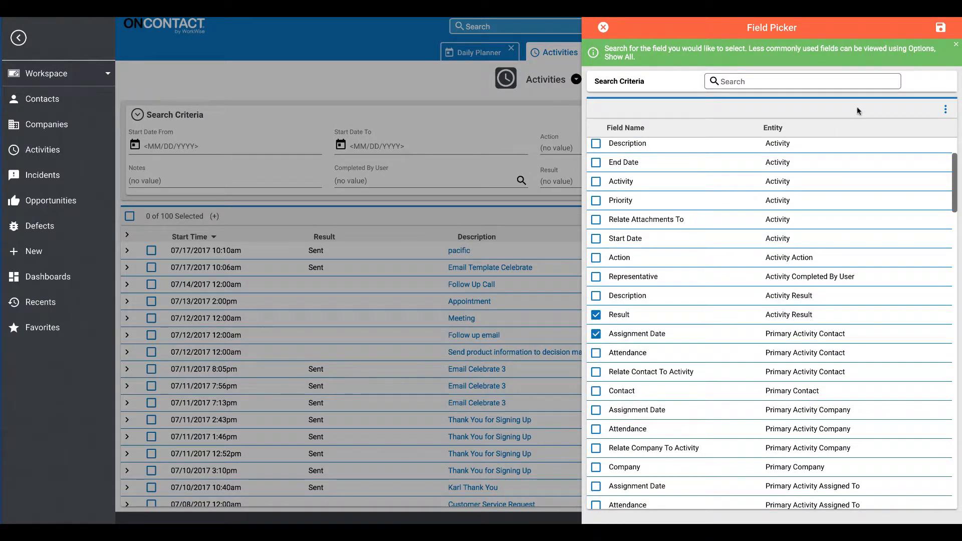
pyautogui.click(944, 29)
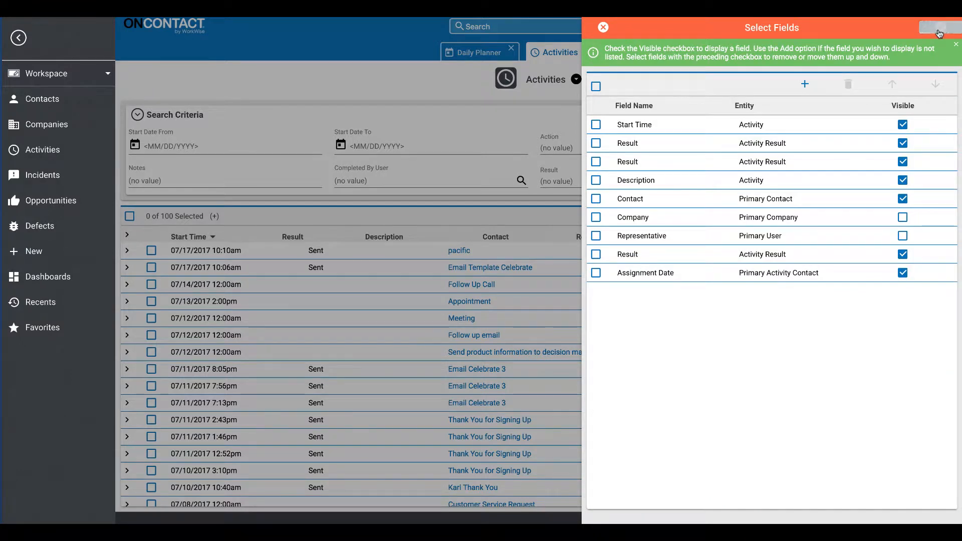
pyautogui.click(939, 30)
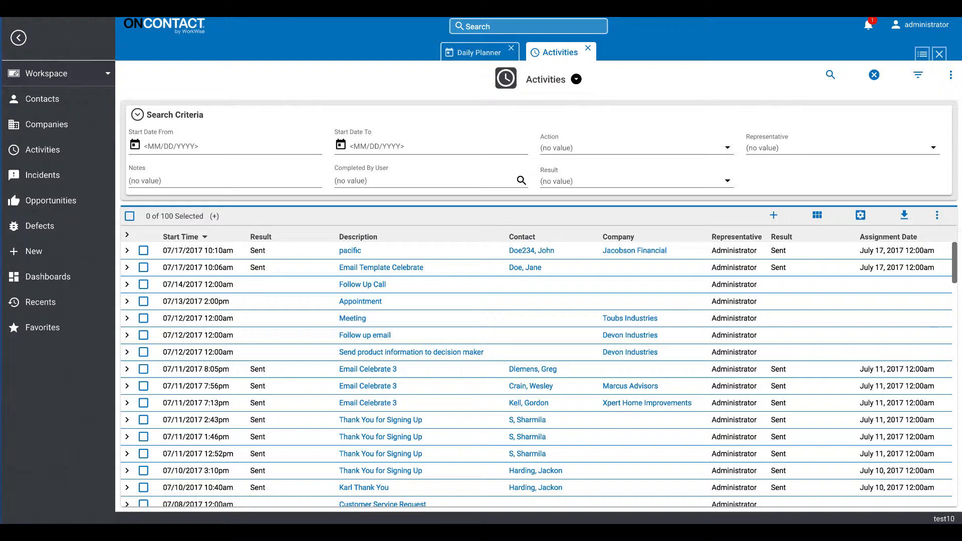
# Create a search filter where Activity Start Date equals This Month.
pyautogui.click(920, 76)
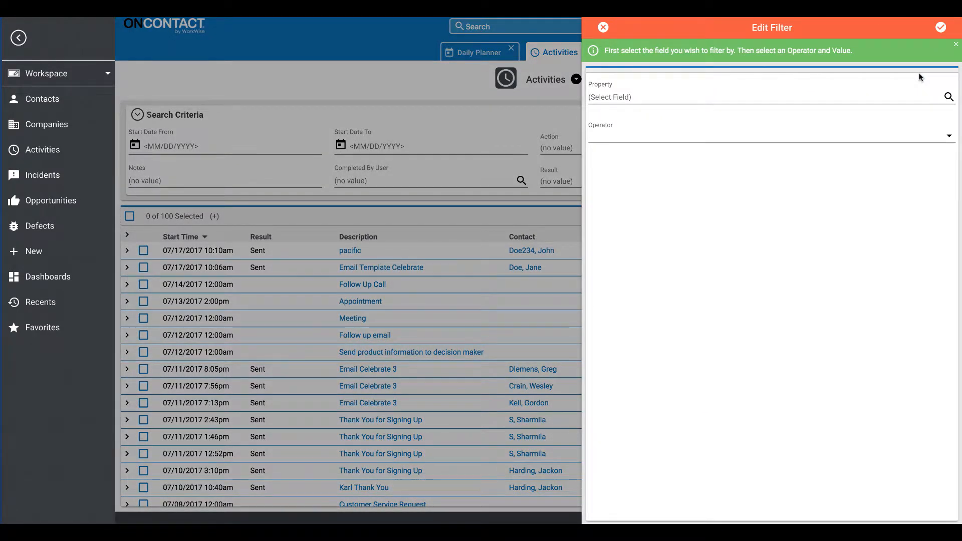
pyautogui.click(948, 97)
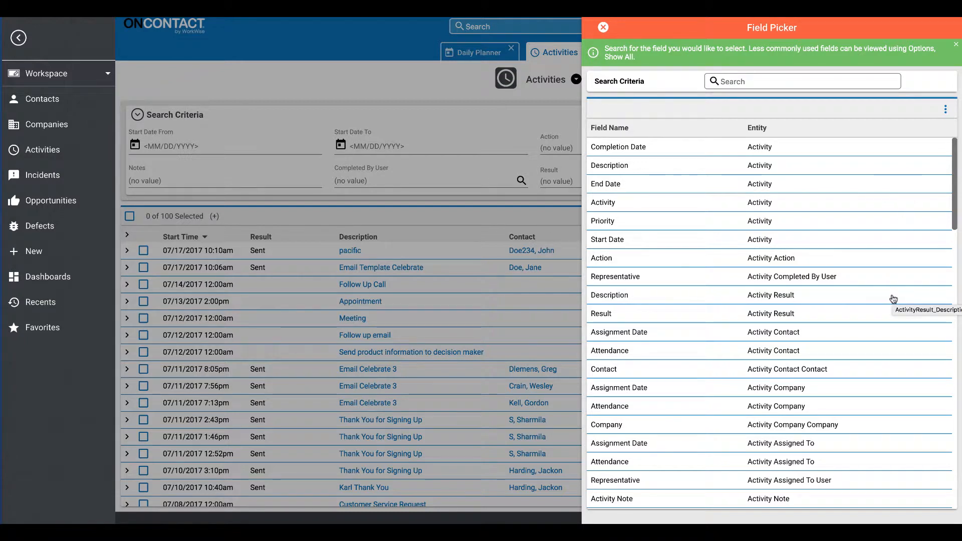
pyautogui.click(670, 243)
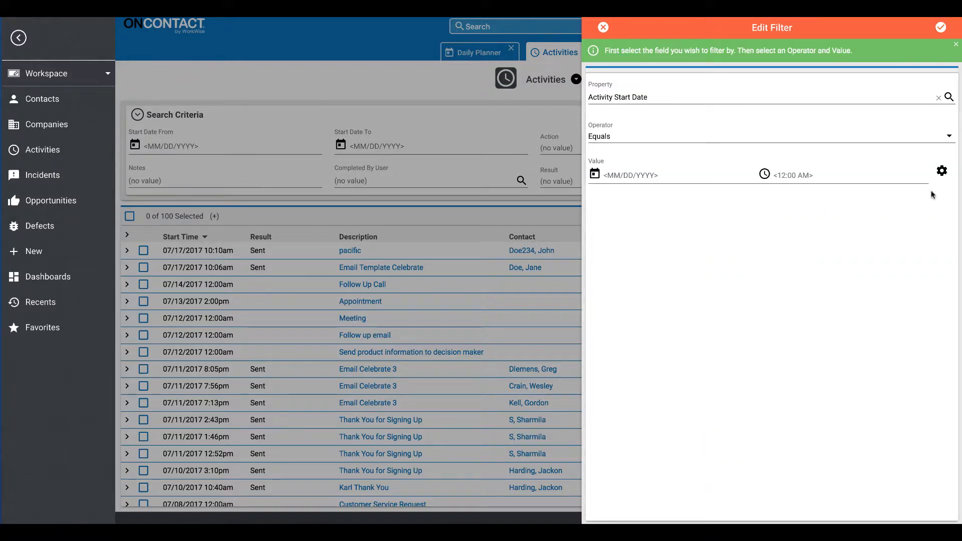
pyautogui.click(941, 172)
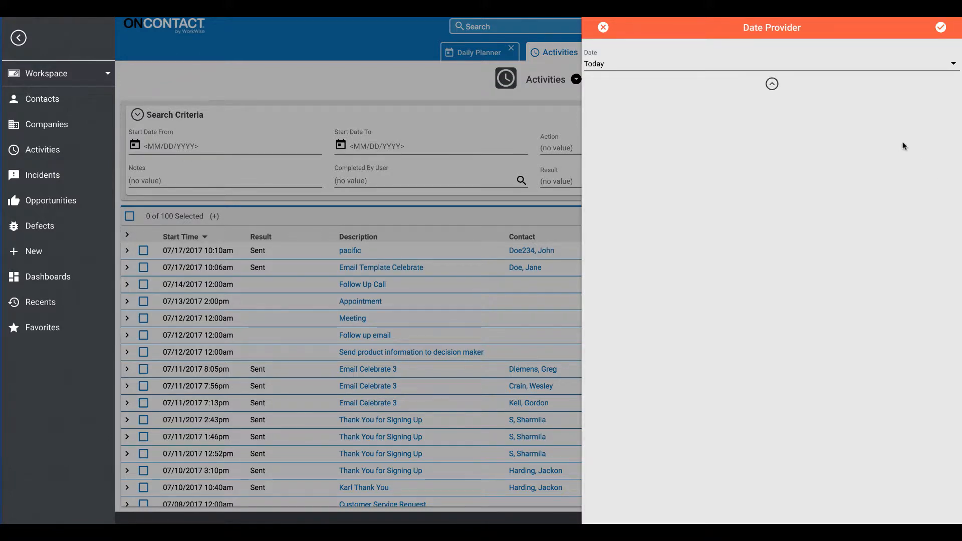
pyautogui.click(951, 64)
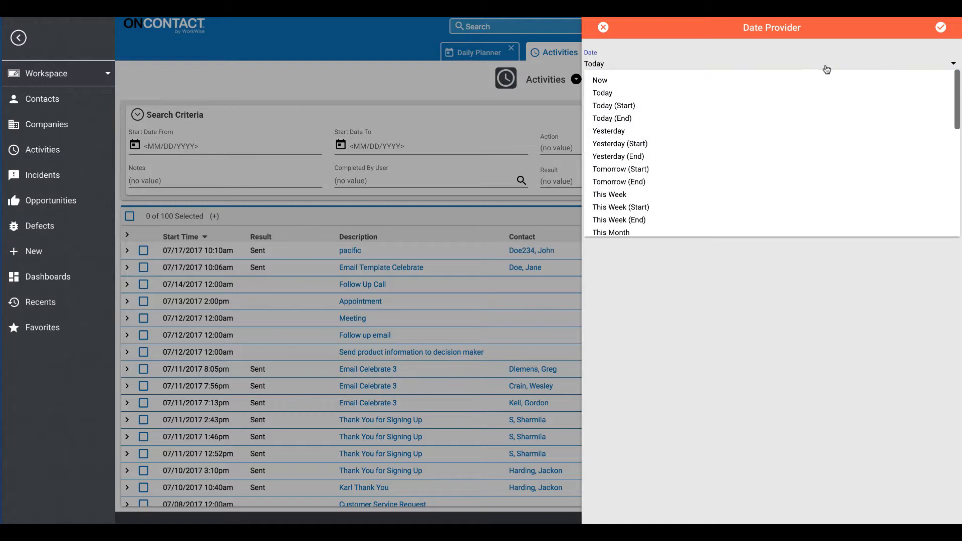
pyautogui.click(651, 233)
pyautogui.click(942, 29)
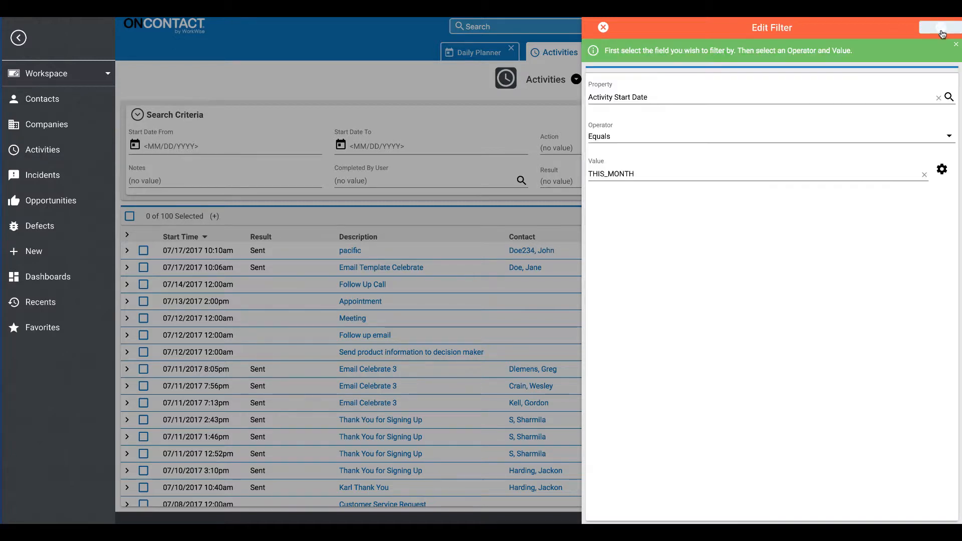
pyautogui.click(943, 31)
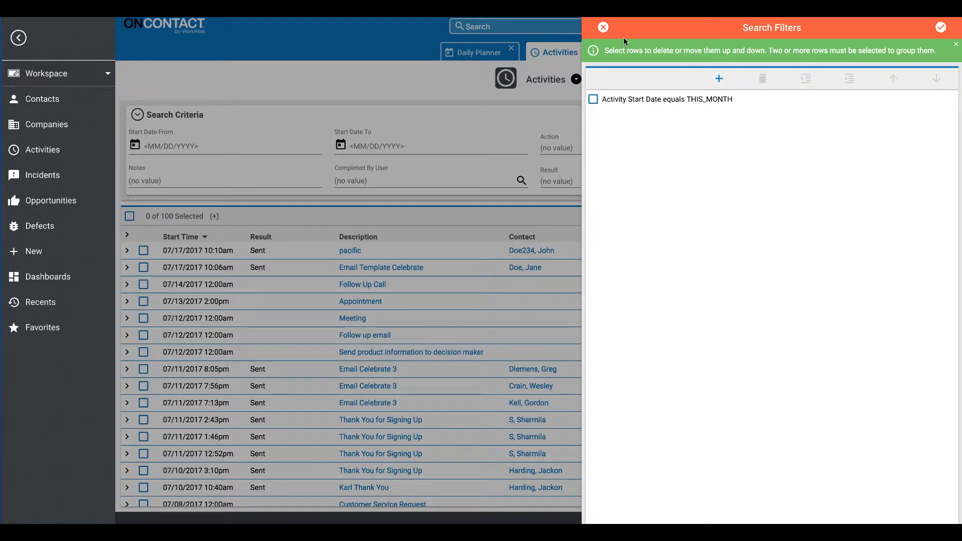
# Add a second search filter where the Activity Assigned To User Representative equals Current User.
pyautogui.click(719, 78)
pyautogui.click(947, 97)
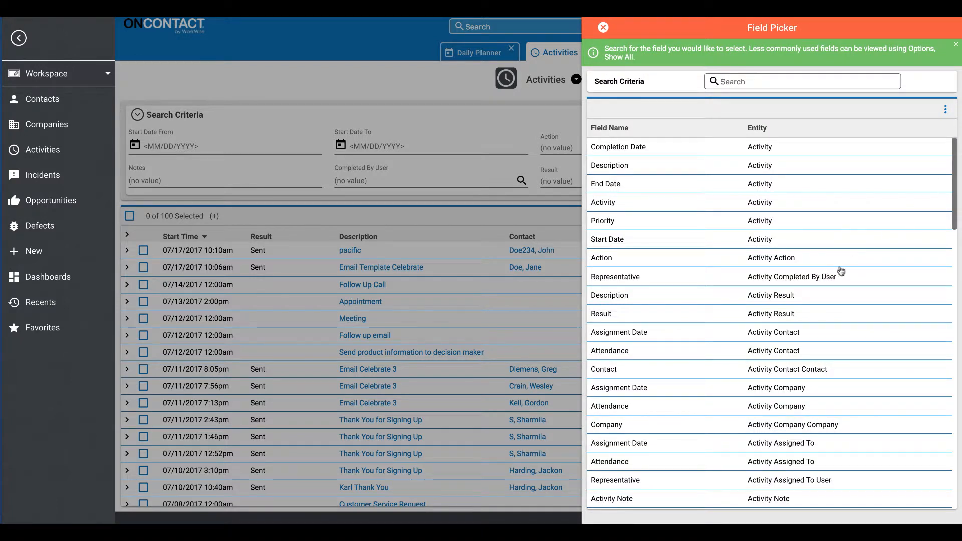
pyautogui.click(796, 481)
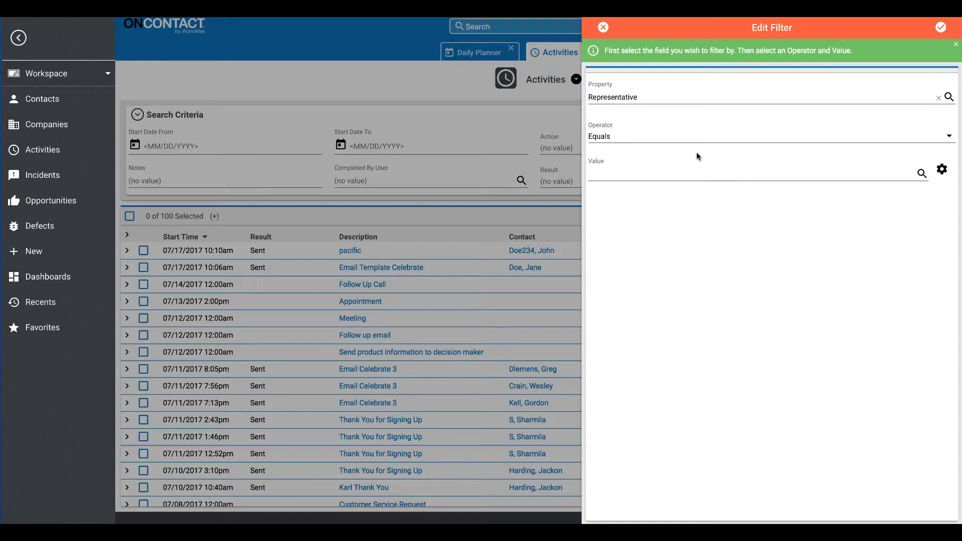
pyautogui.click(942, 171)
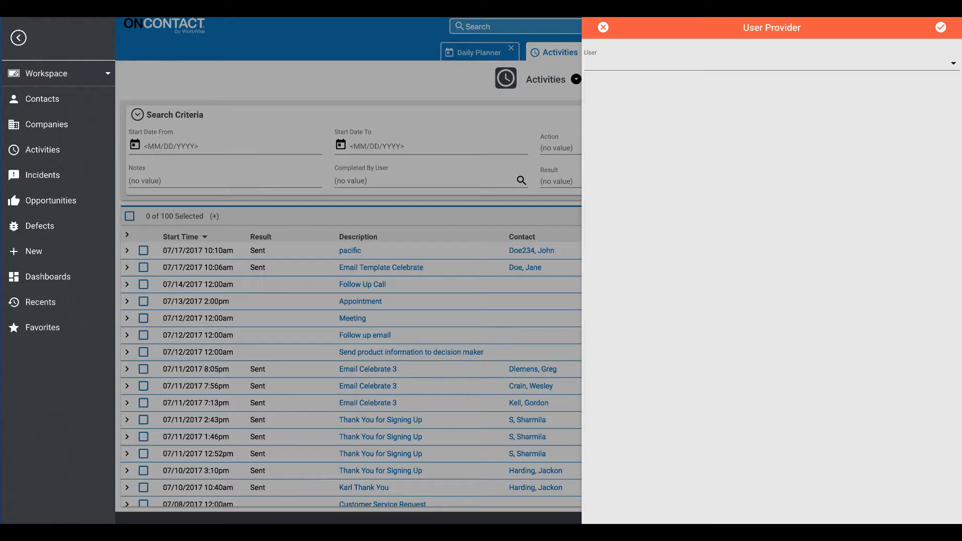
pyautogui.click(955, 64)
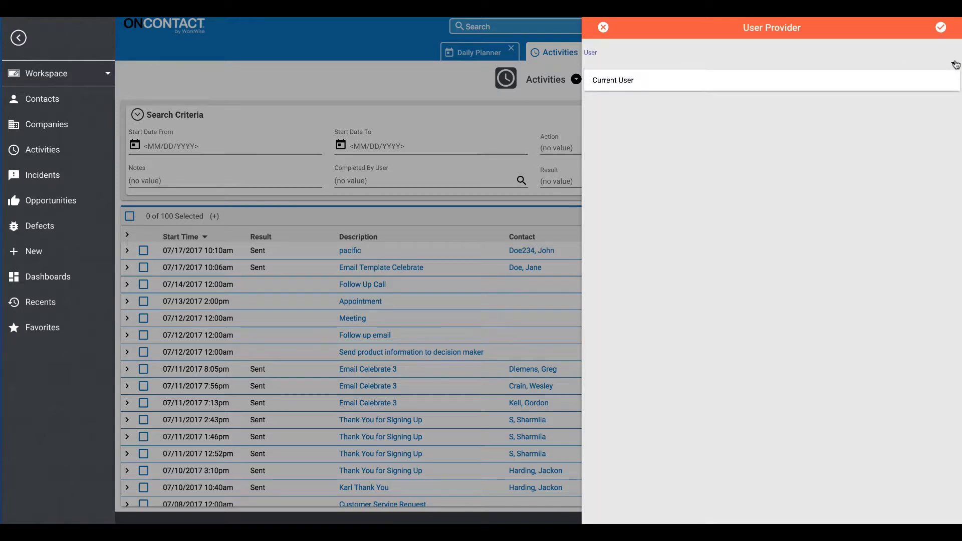
pyautogui.click(619, 82)
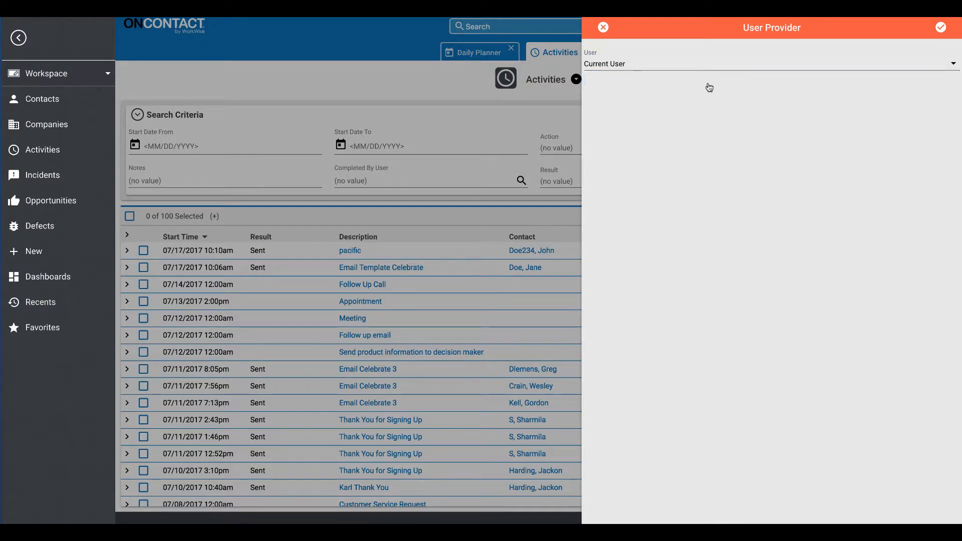
pyautogui.click(941, 28)
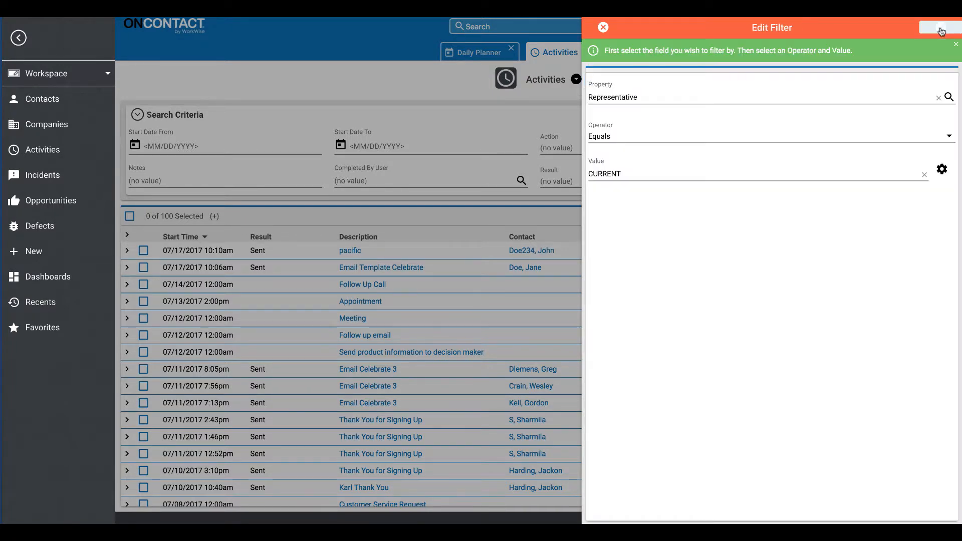
pyautogui.click(942, 28)
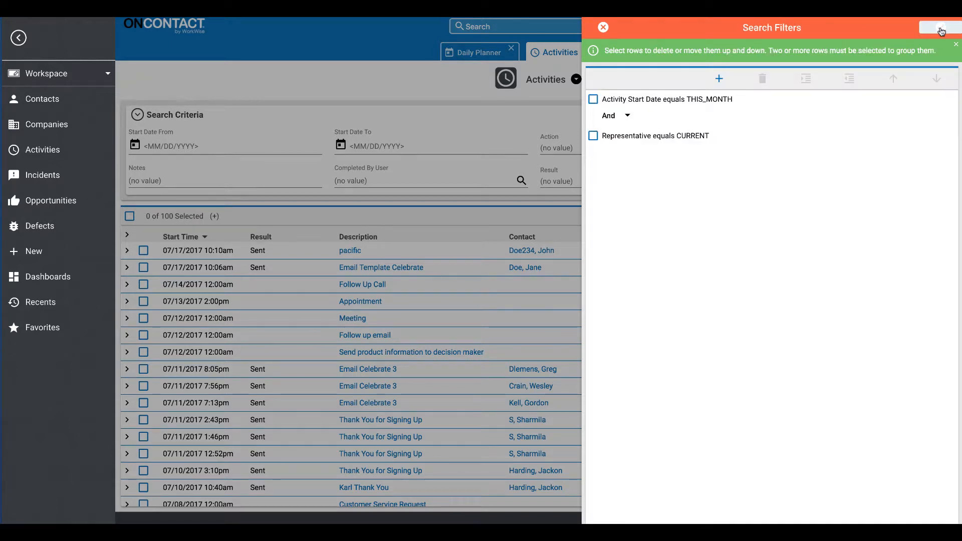
# Add a third search filter where the Activity Action is in Conference Call, Inbound Telephone Call and Outbound Telephone Call, and apply the filters.
pyautogui.click(723, 79)
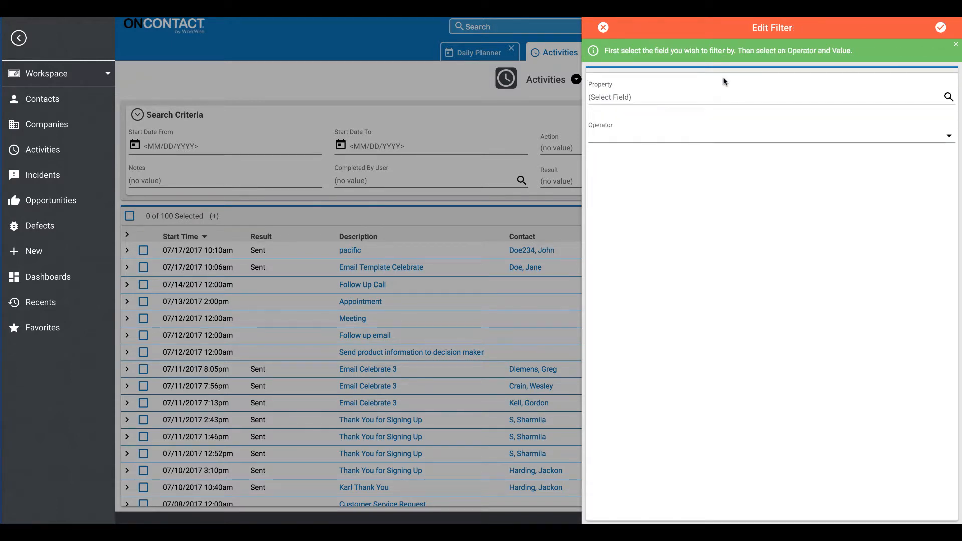
pyautogui.click(948, 97)
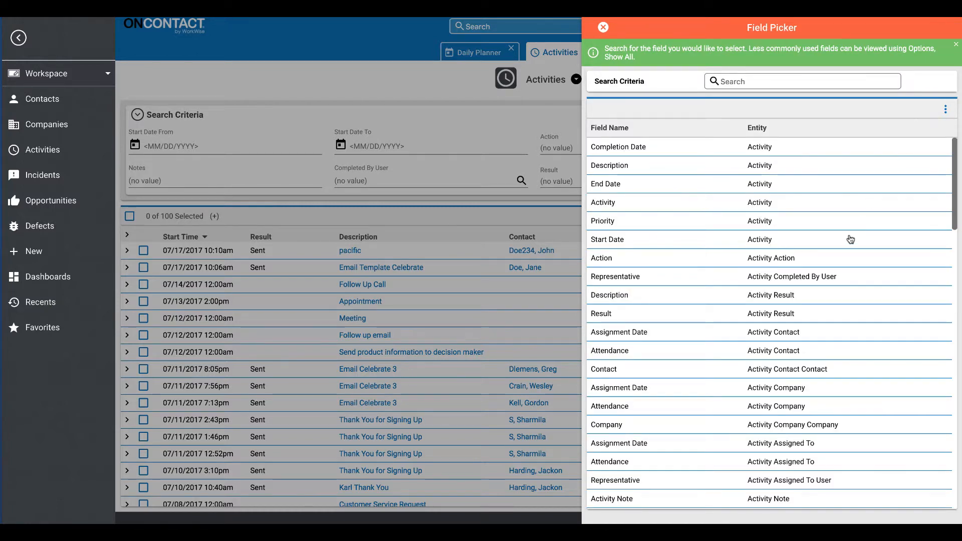
pyautogui.click(797, 259)
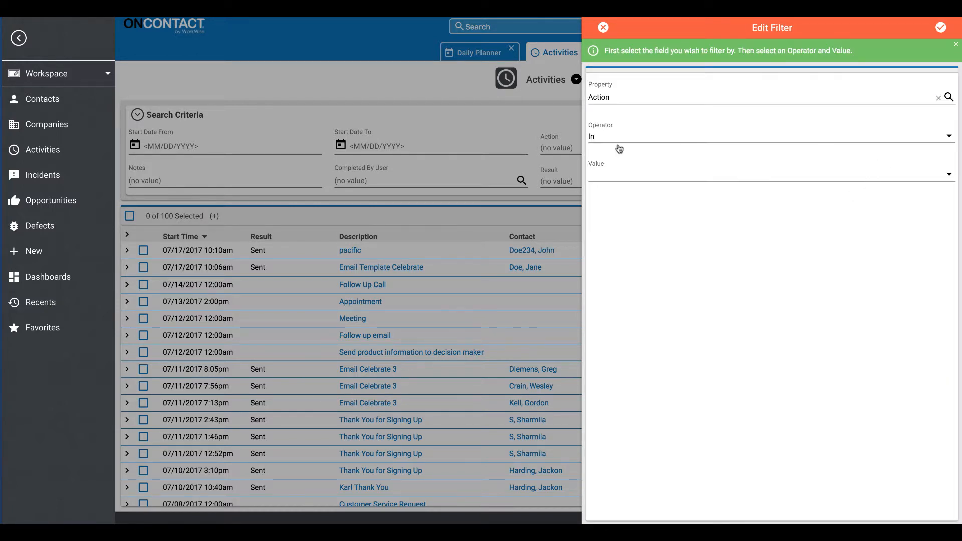
pyautogui.click(932, 179)
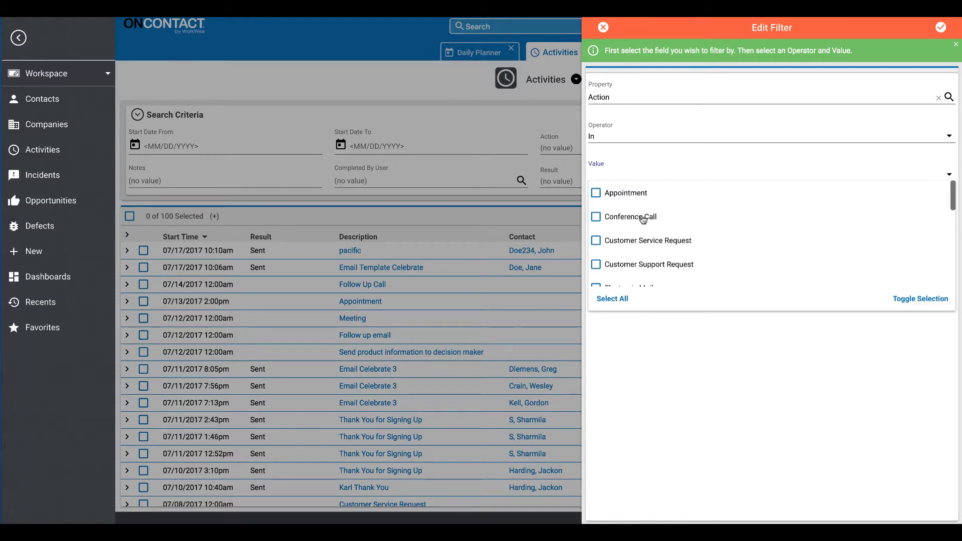
pyautogui.click(612, 218)
pyautogui.moveTo(952, 204); pyautogui.dragTo(952, 238)
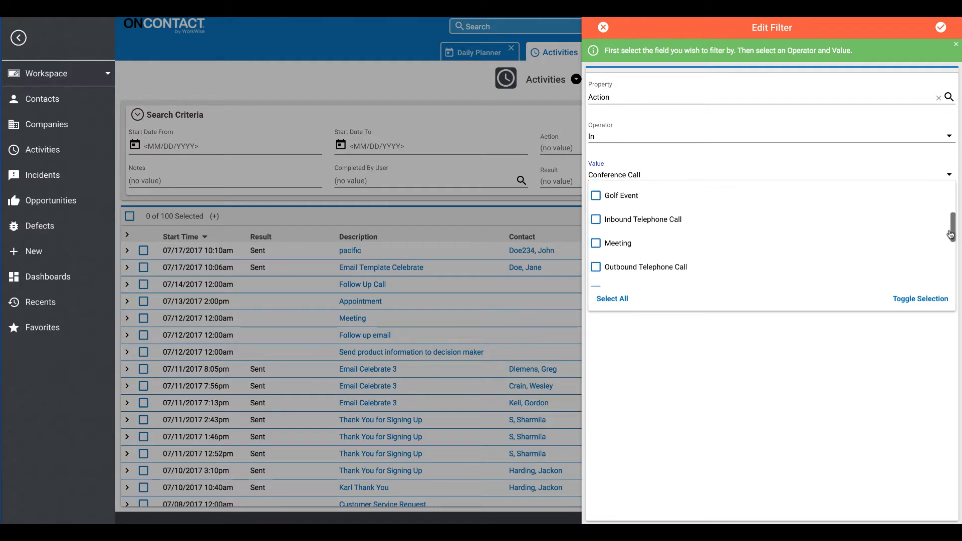
pyautogui.click(603, 221)
pyautogui.click(596, 267)
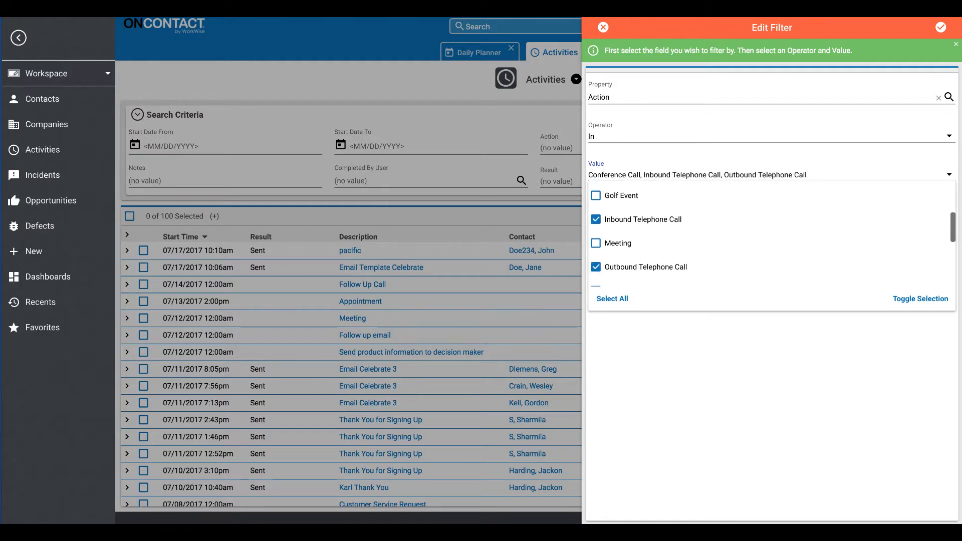
pyautogui.moveTo(955, 232); pyautogui.dragTo(952, 270)
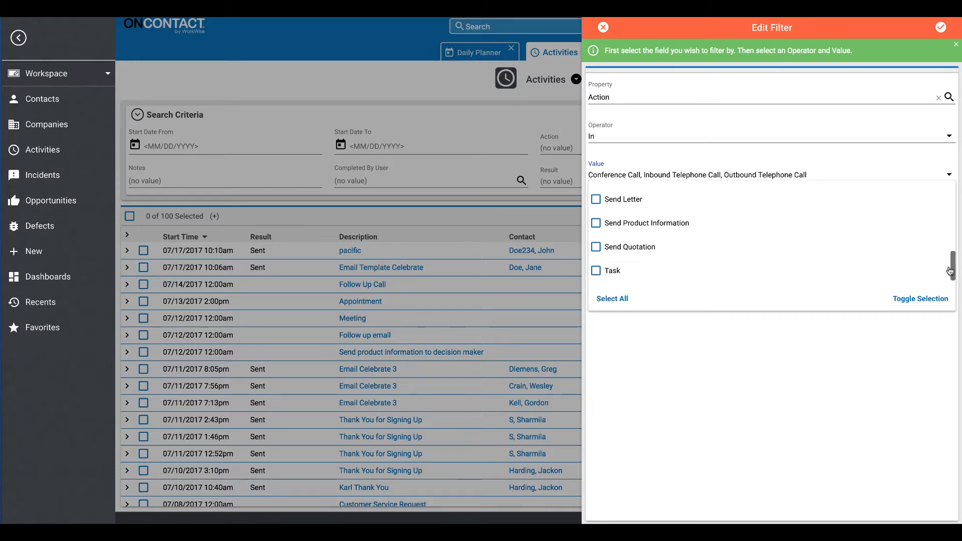
pyautogui.click(941, 28)
pyautogui.click(943, 28)
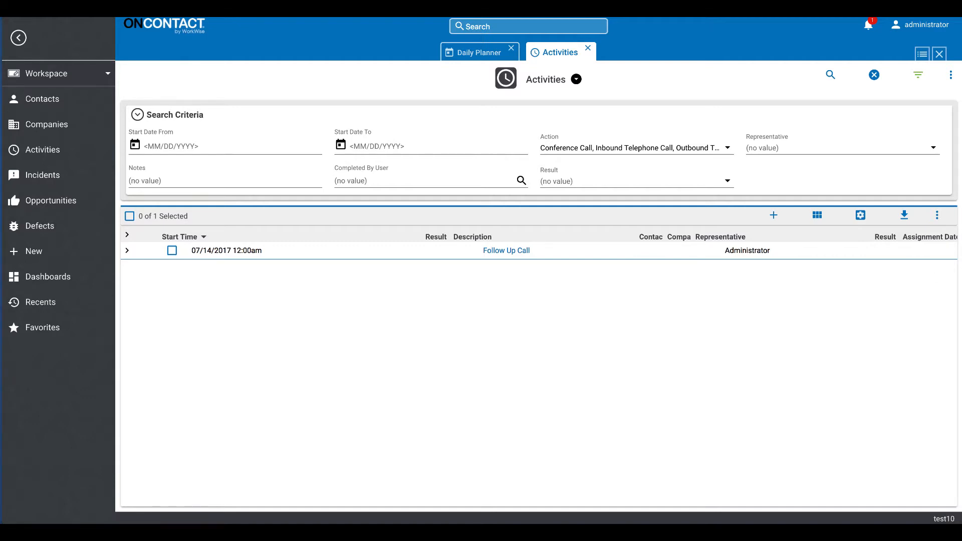
# Save the customized search as a new search named My Calls This Month for the Public group.
pyautogui.click(951, 76)
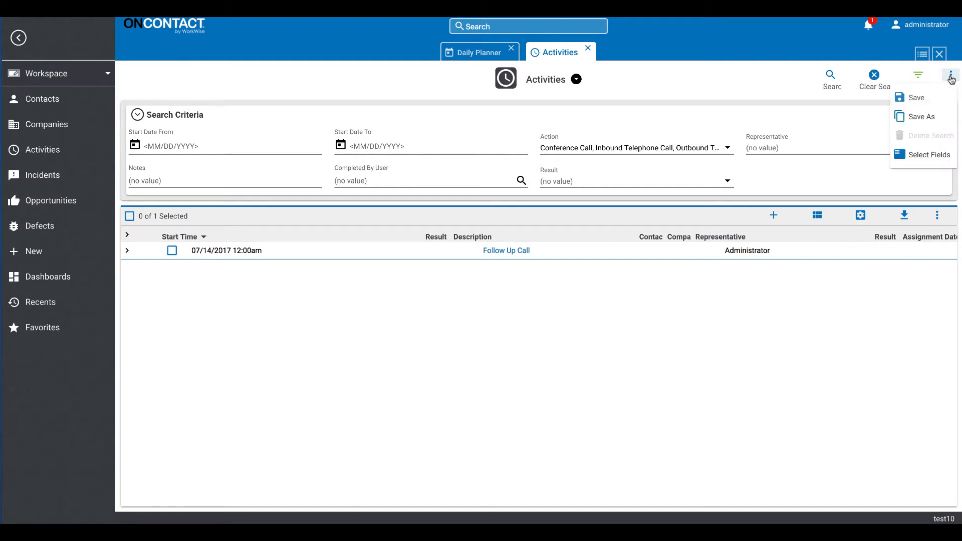
pyautogui.click(923, 118)
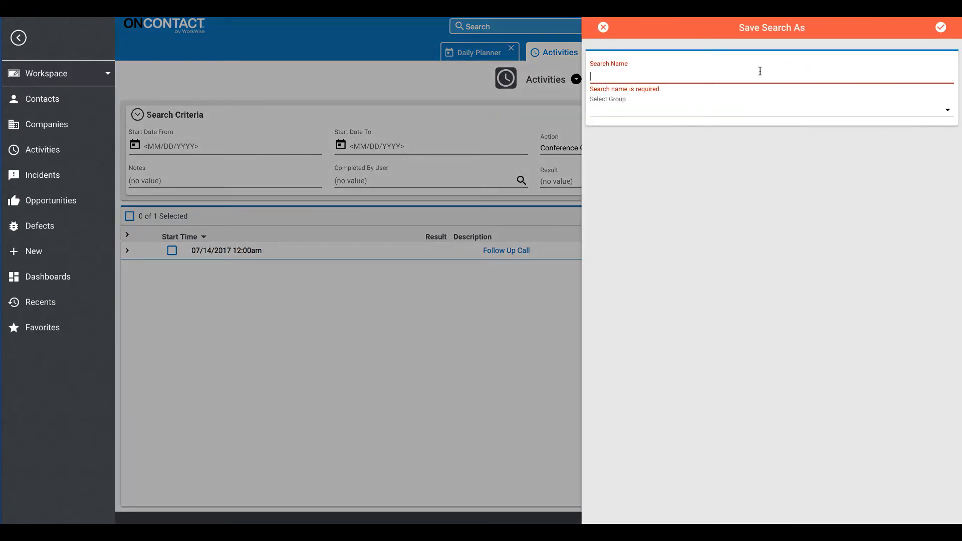
pyautogui.click(760, 72)
pyautogui.write('My Calls This Month')
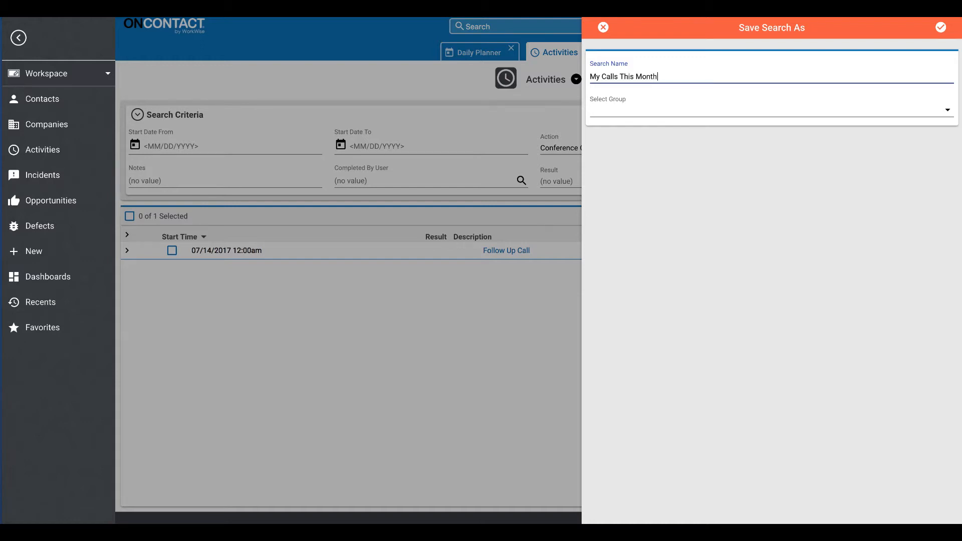
pyautogui.press('Tab')
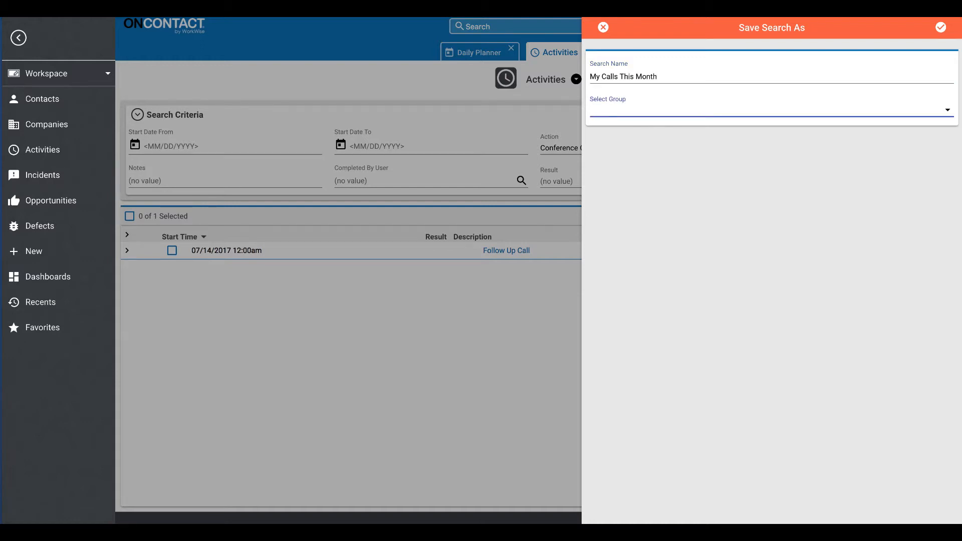
pyautogui.click(834, 108)
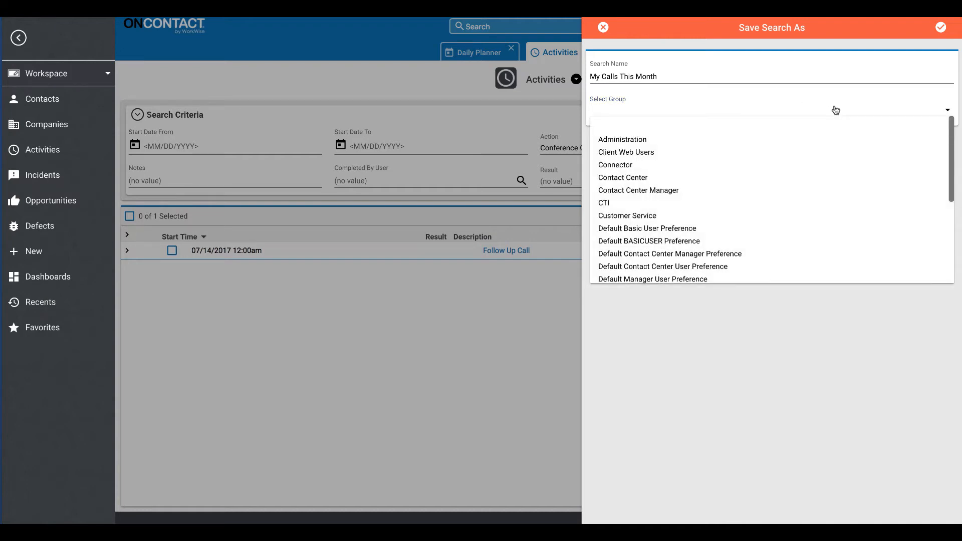
pyautogui.scroll(-2, 828, 186)
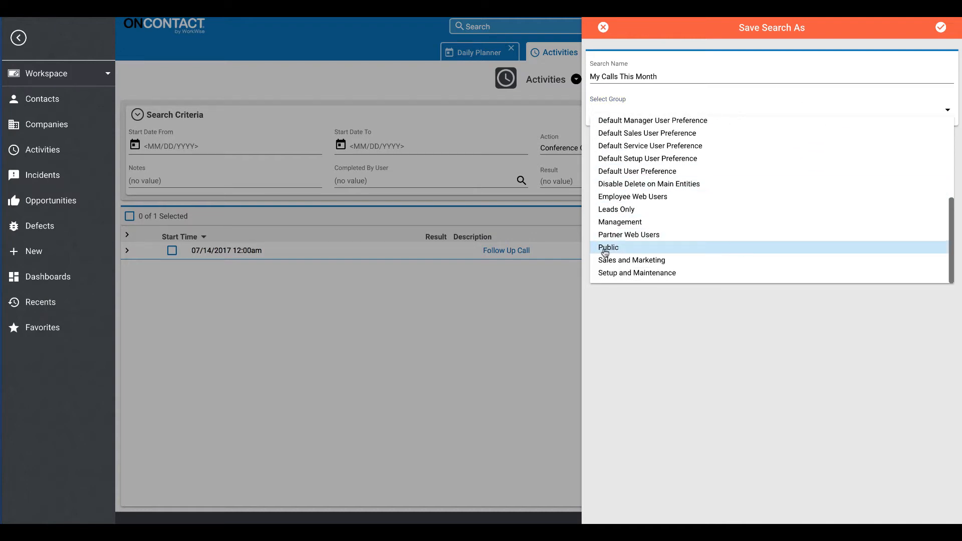
pyautogui.click(724, 248)
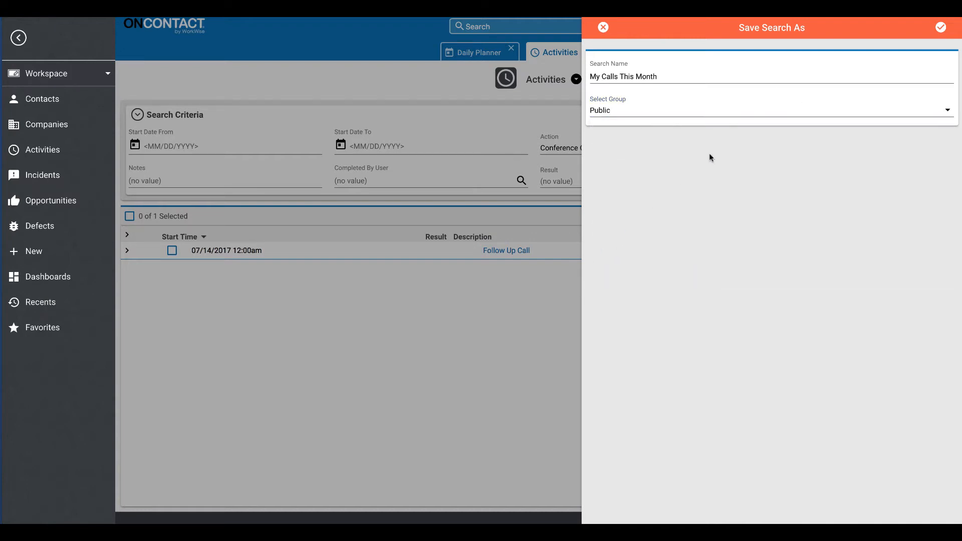
pyautogui.click(936, 31)
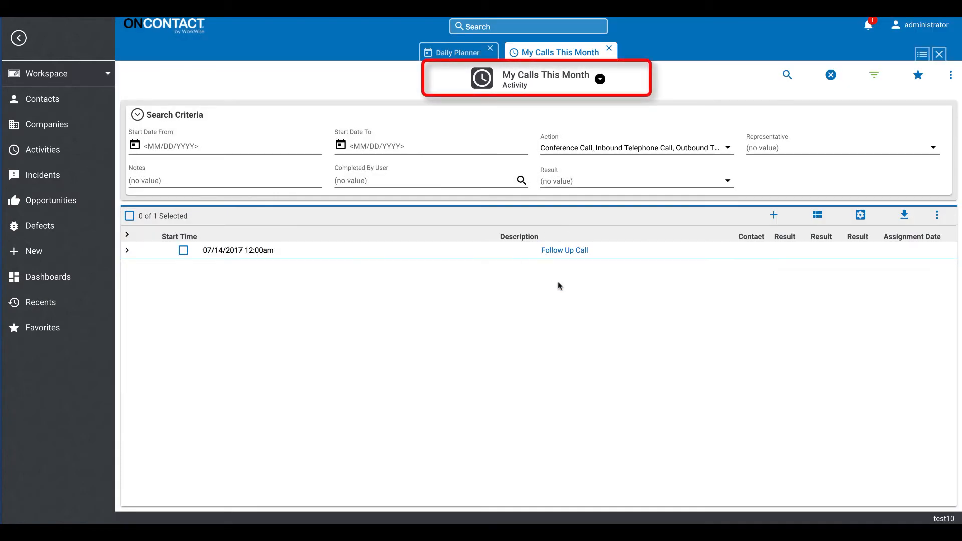